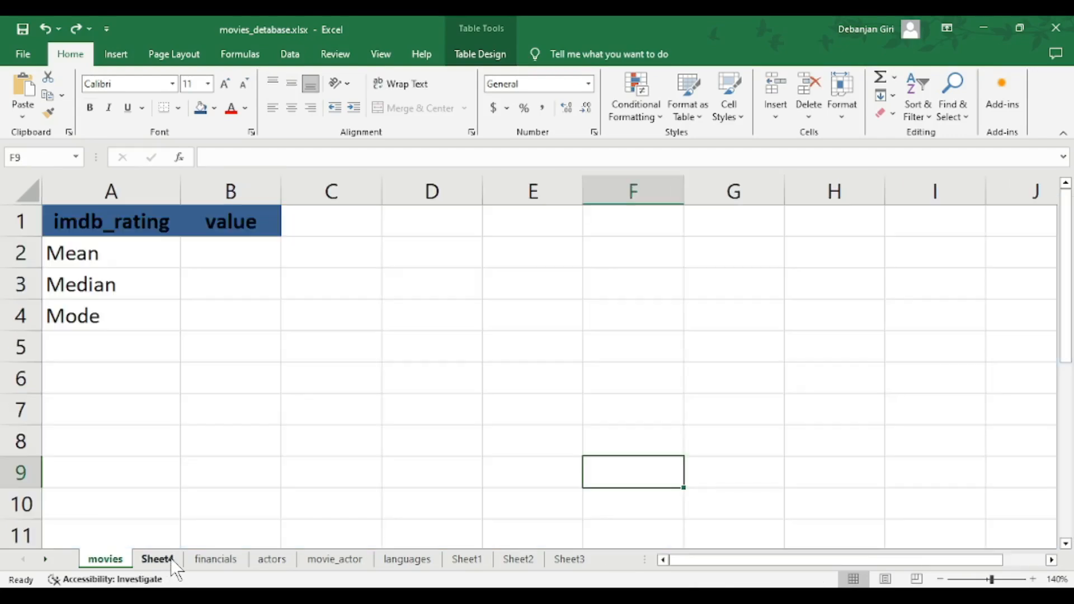
- Calculate the mean rating in B2 of Sheet4 with the formula =AVERAGE(movies[imdb_rating])
click(212, 250)
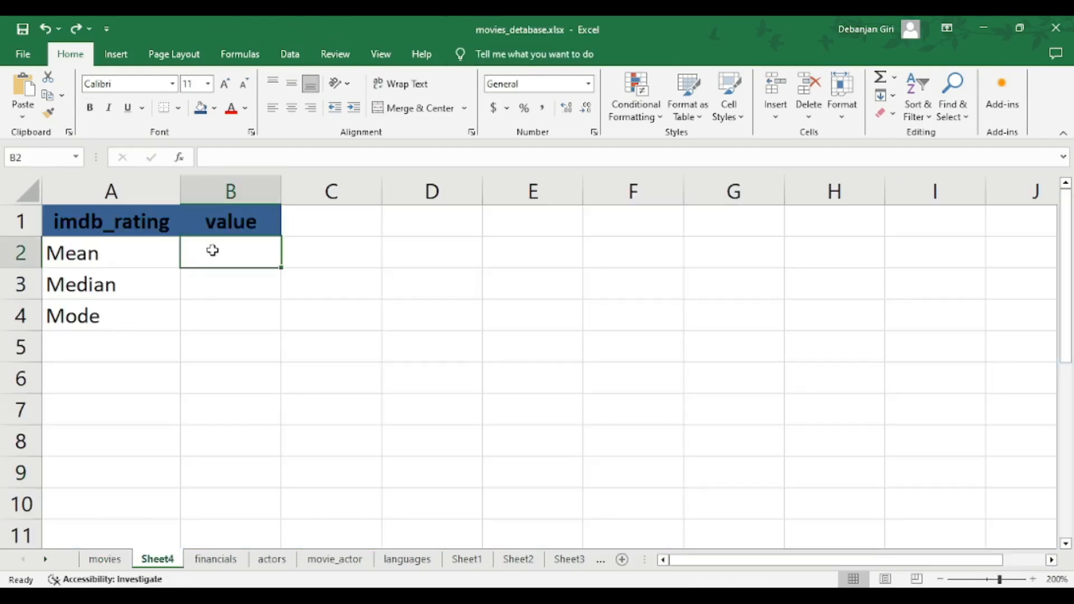
double_click(213, 250)
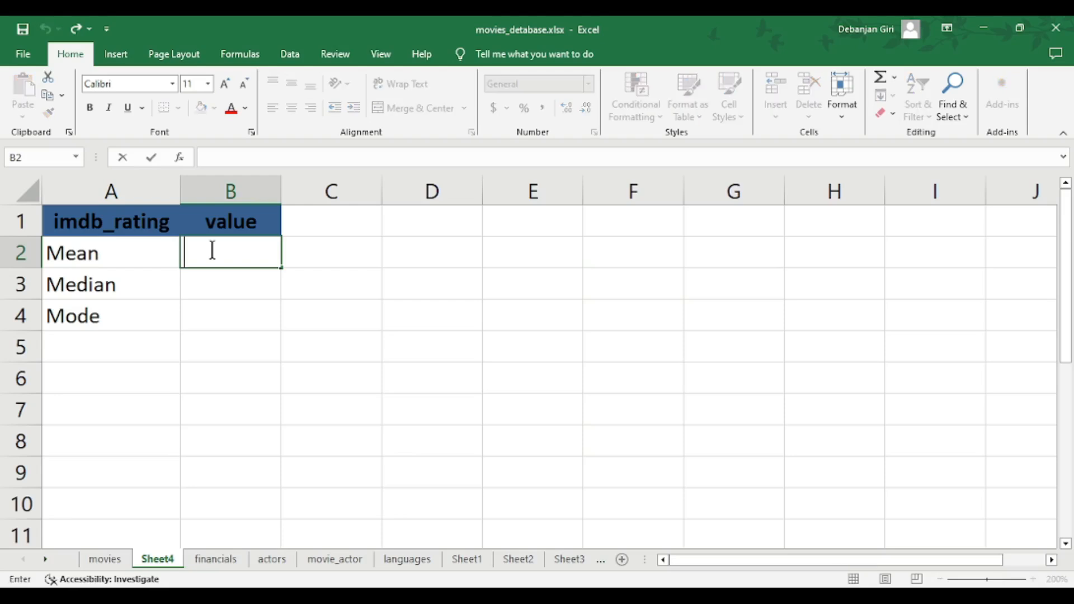
text(=a)
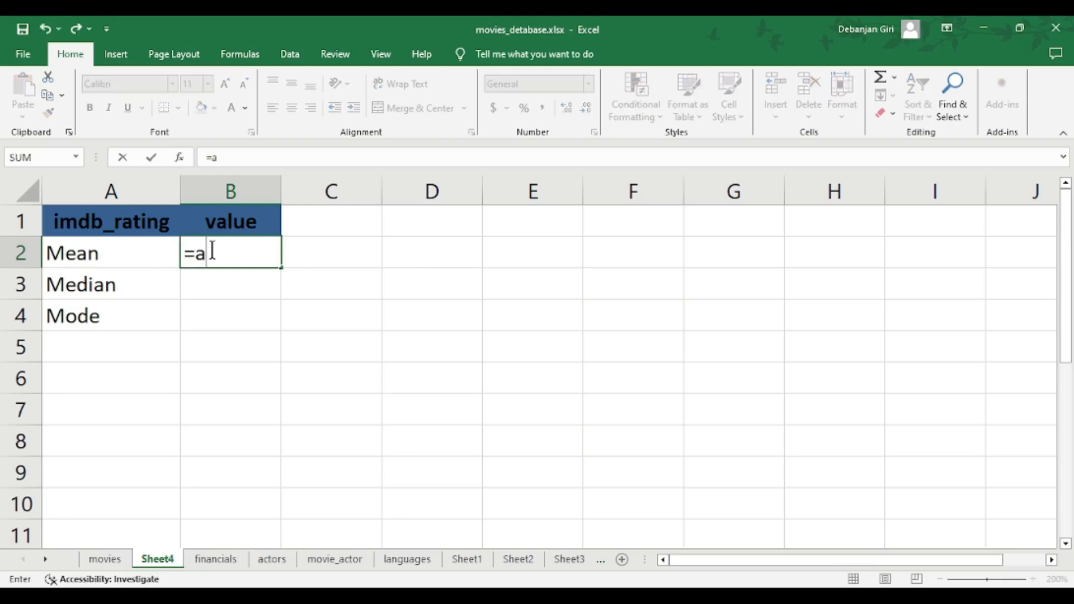
text(v)
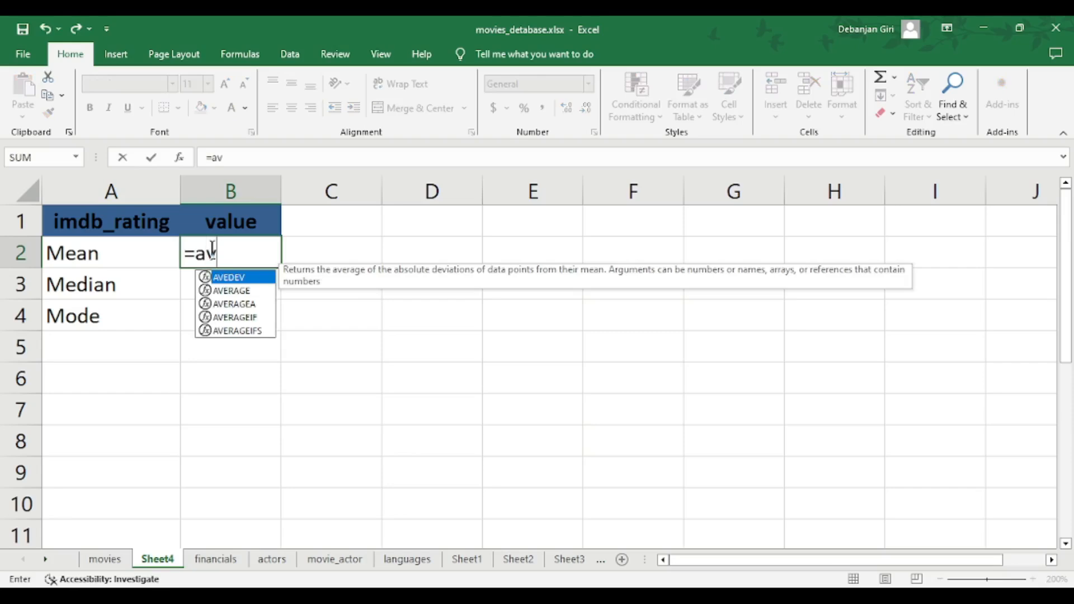
text(g)
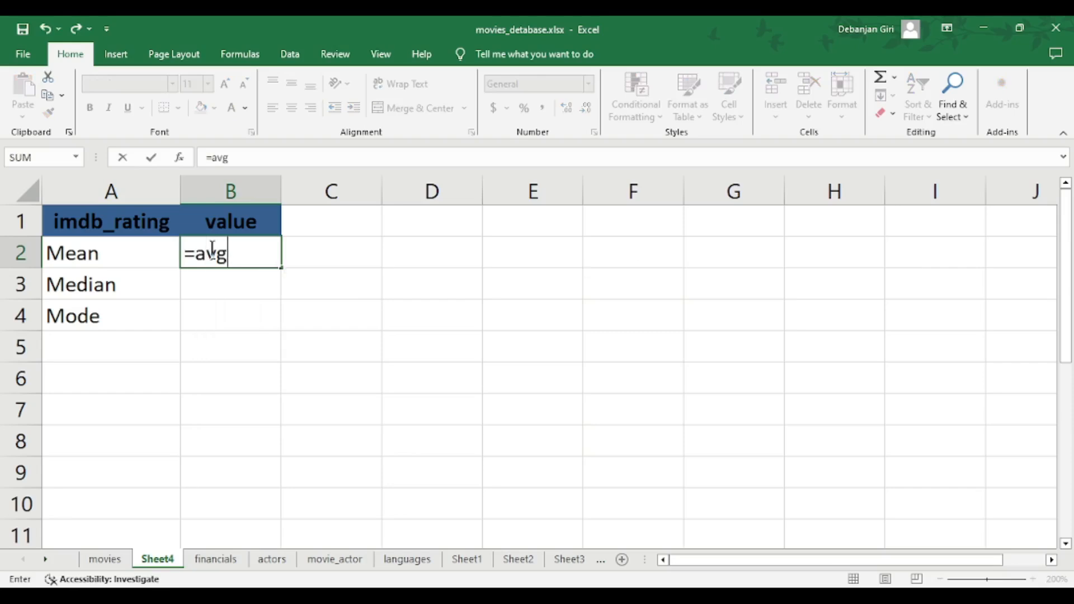
key(BackSpace)
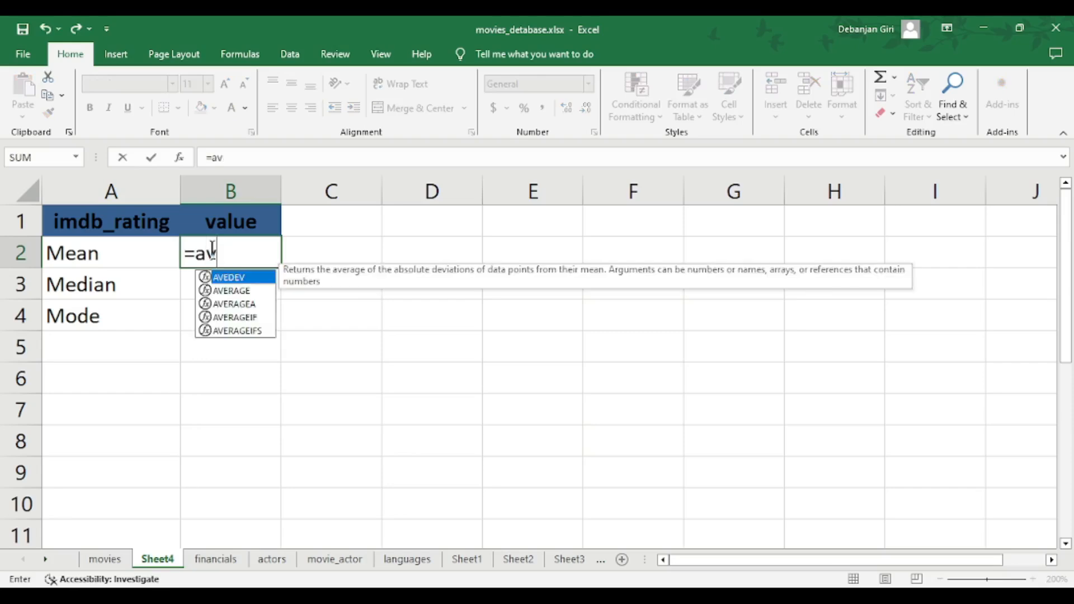
click(235, 292)
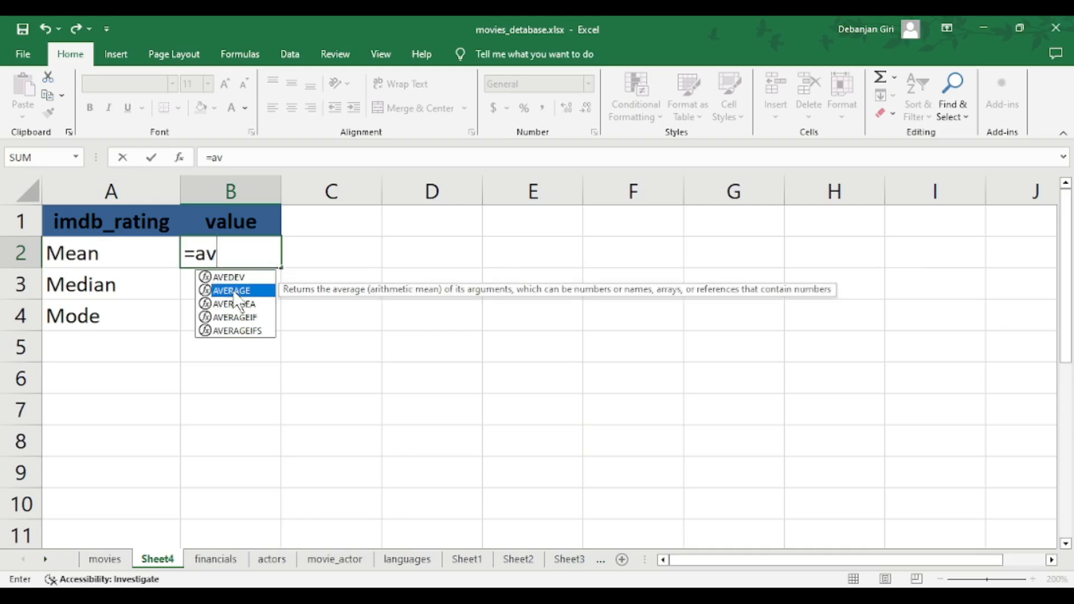
double_click(233, 290)
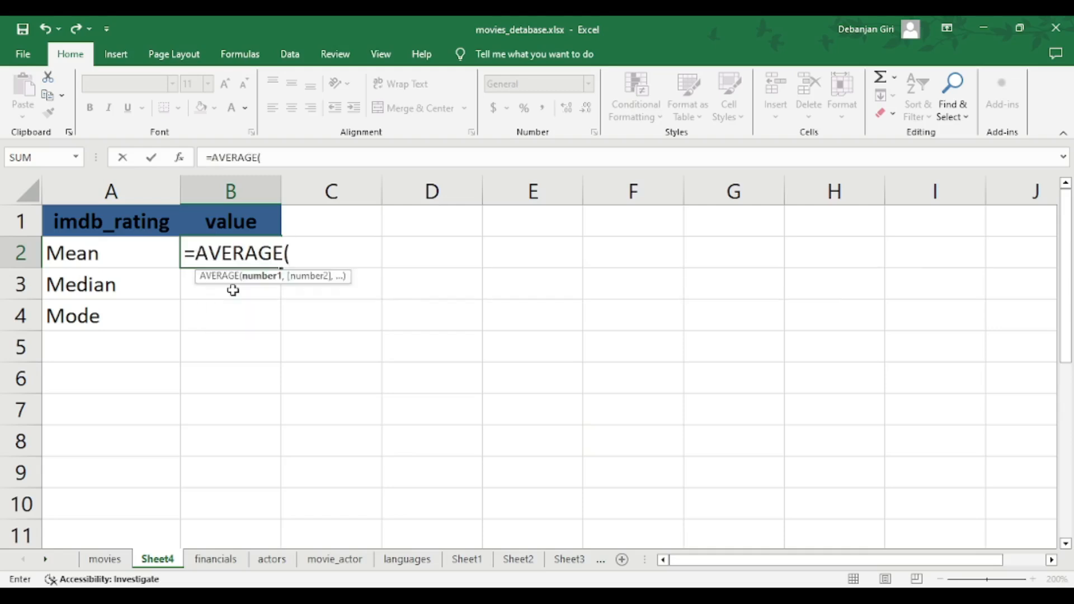
text(mov)
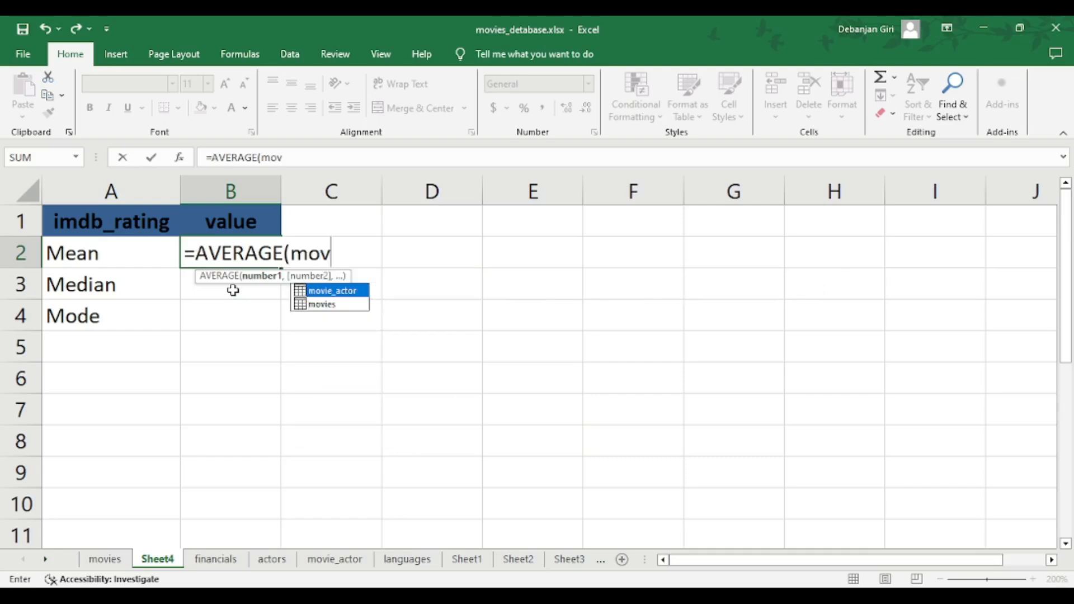
key(Down)
key(Tab)
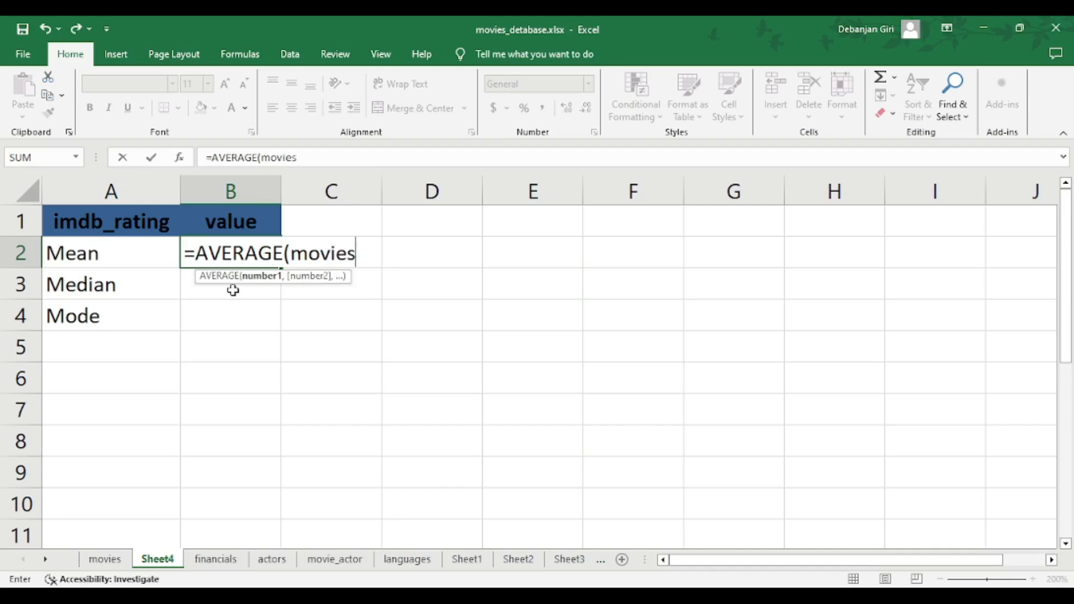
text([)
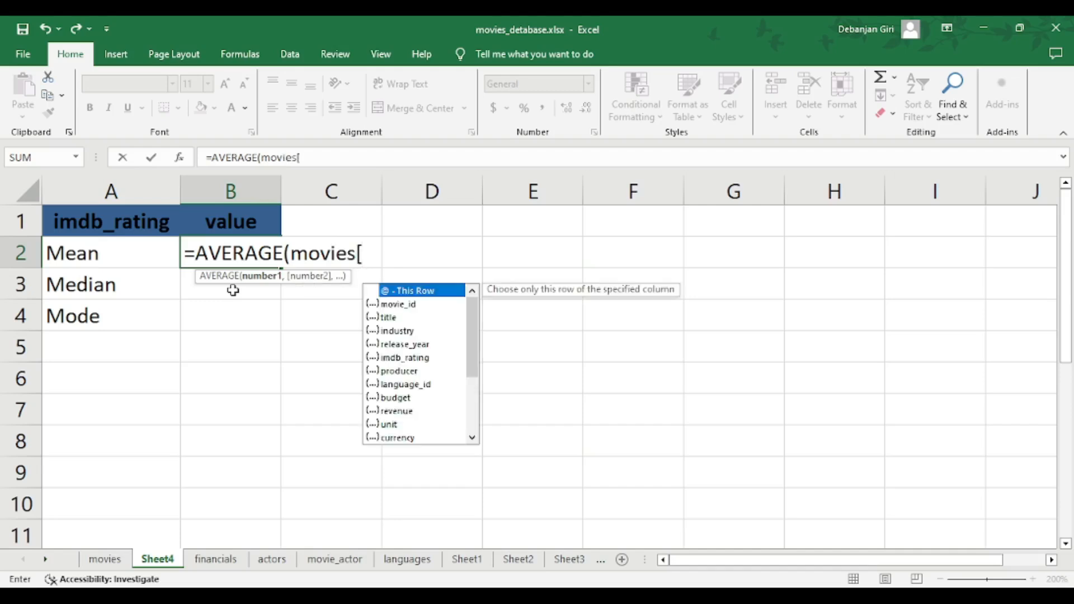
key(Down)
key(Down)
key(Down)
key(Down)
key(Down)
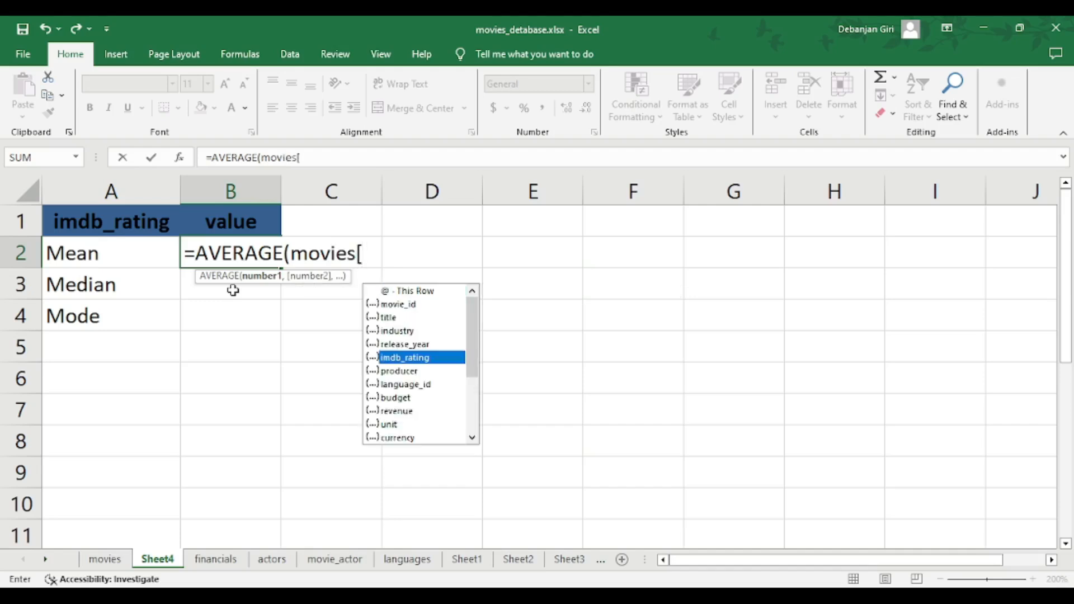
key(Tab)
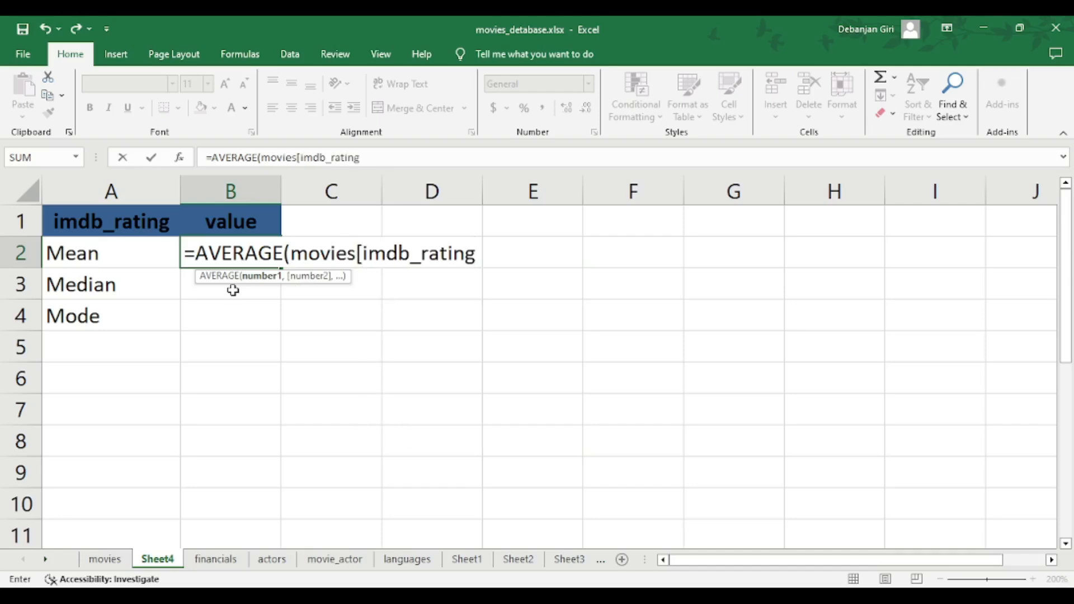
text(]))
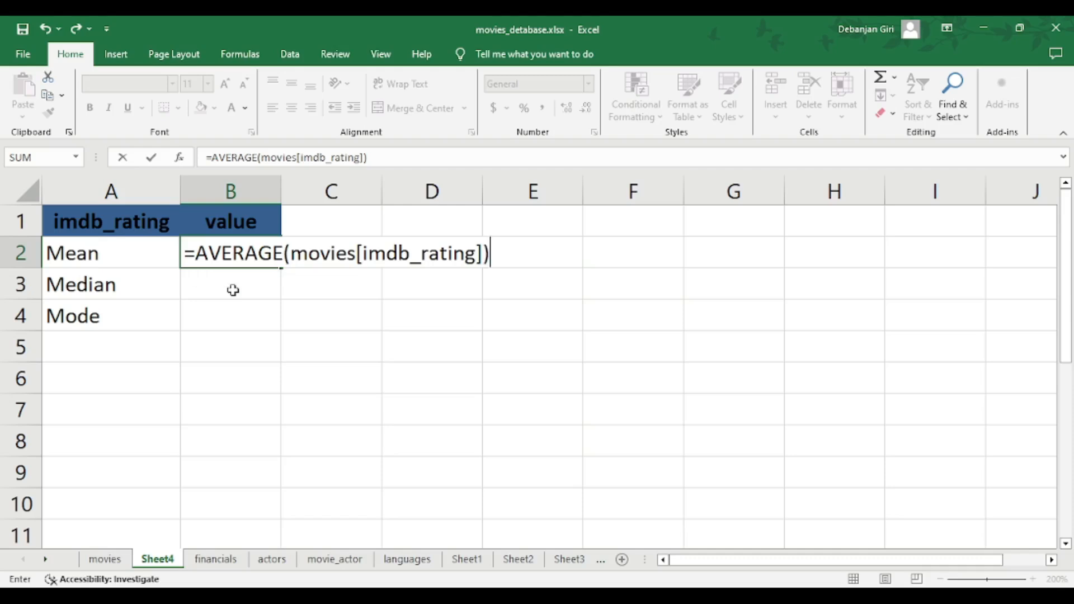
key(Return)
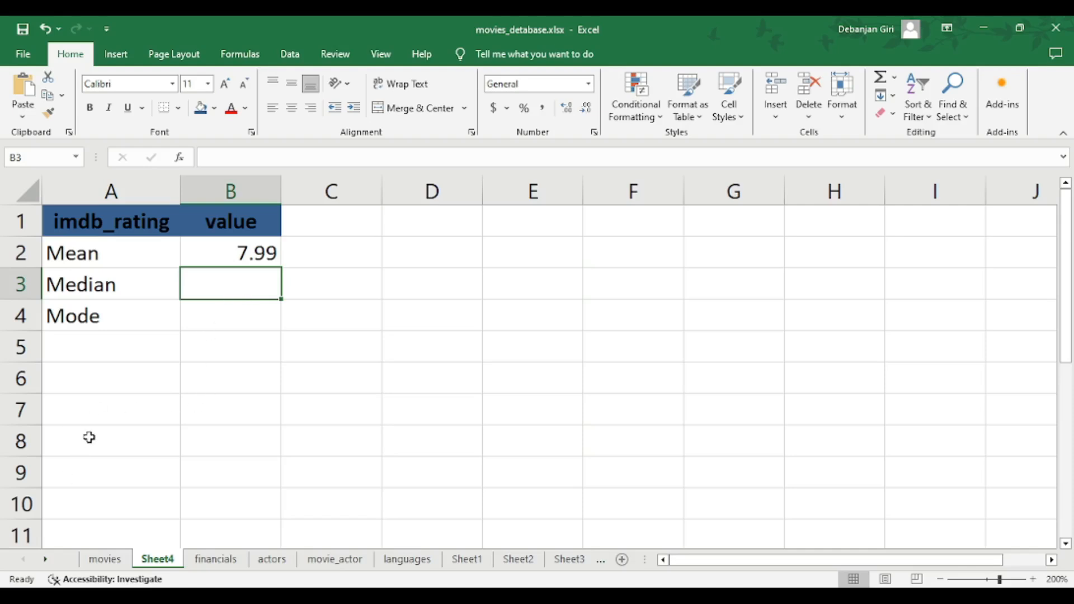
- Select the imdb_rating values E2:E51 in the movies sheet to check their average, and return to Sheet4
click(104, 561)
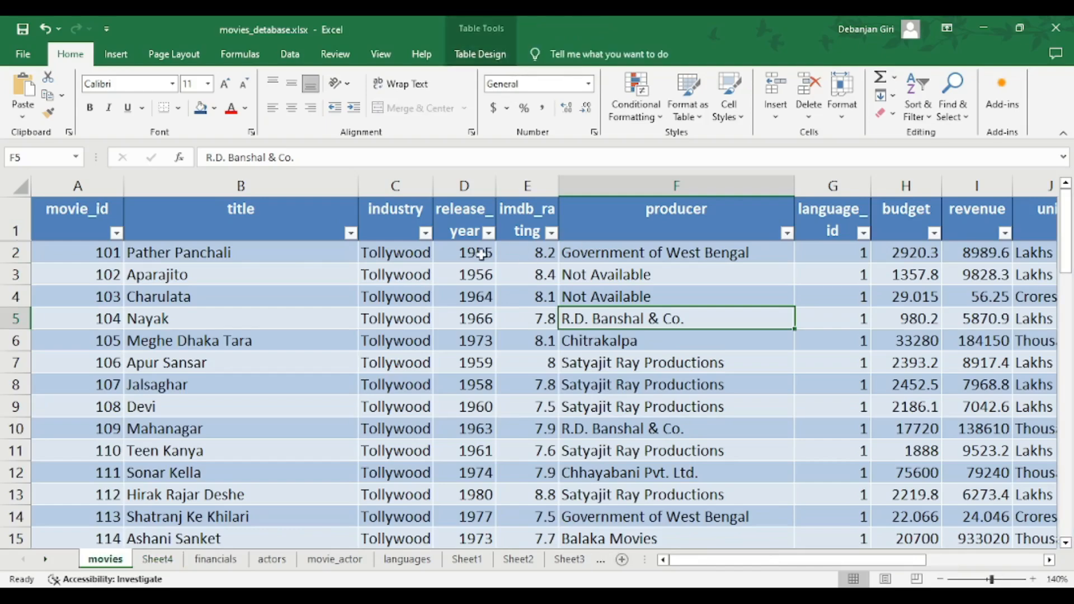
drag(546, 249, 541, 458)
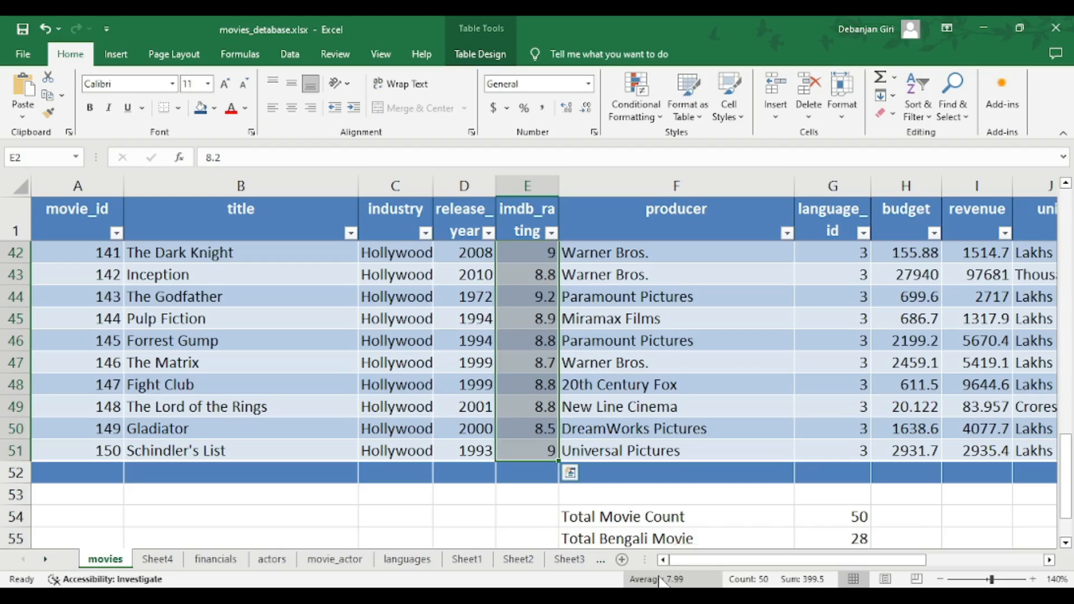
click(157, 560)
- Calculate the median rating in B3 with the formula =MEDIAN(movies[imdb_rating])
text(=)
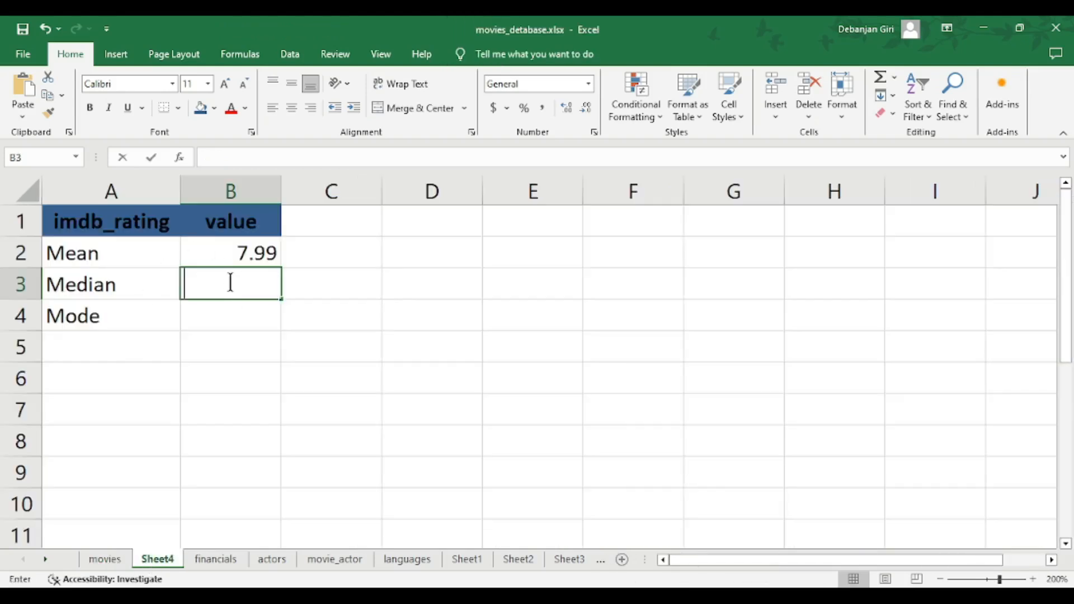
text(med)
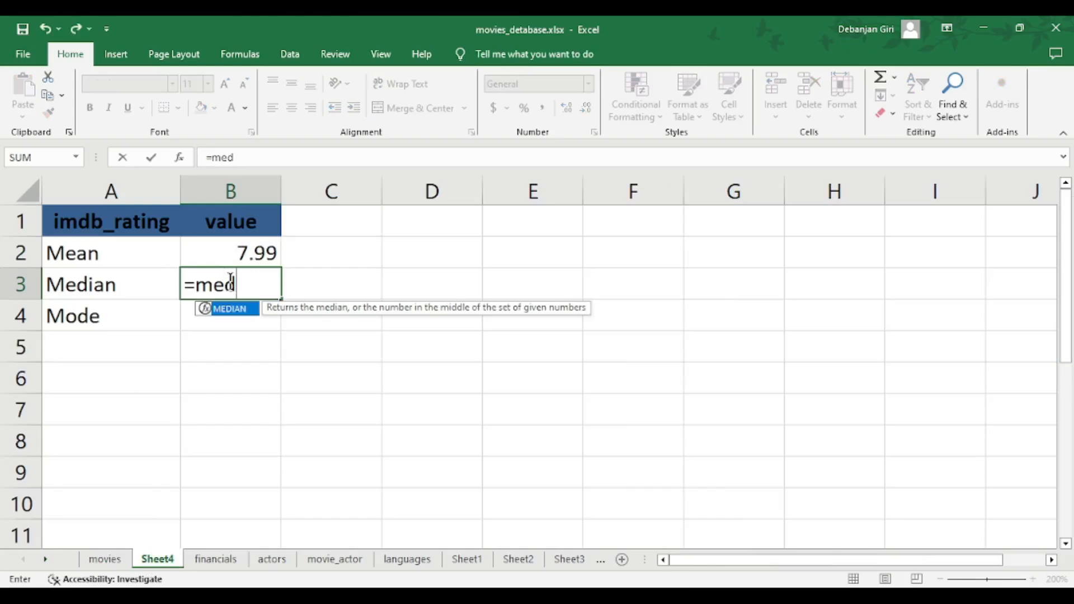
key(Tab)
text(mov)
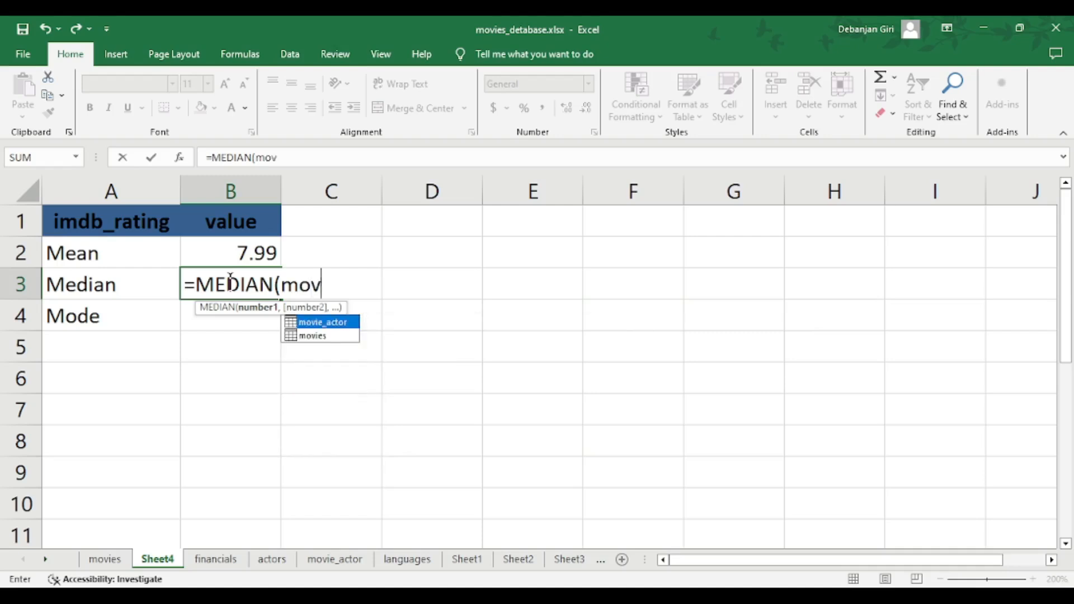
key(Down)
key(Tab)
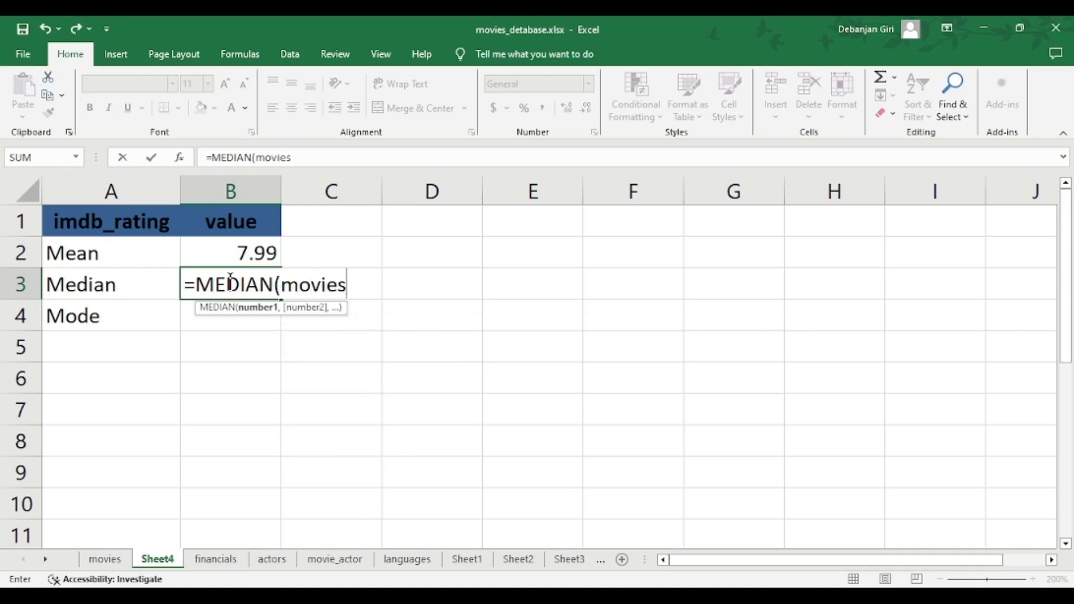
text([)
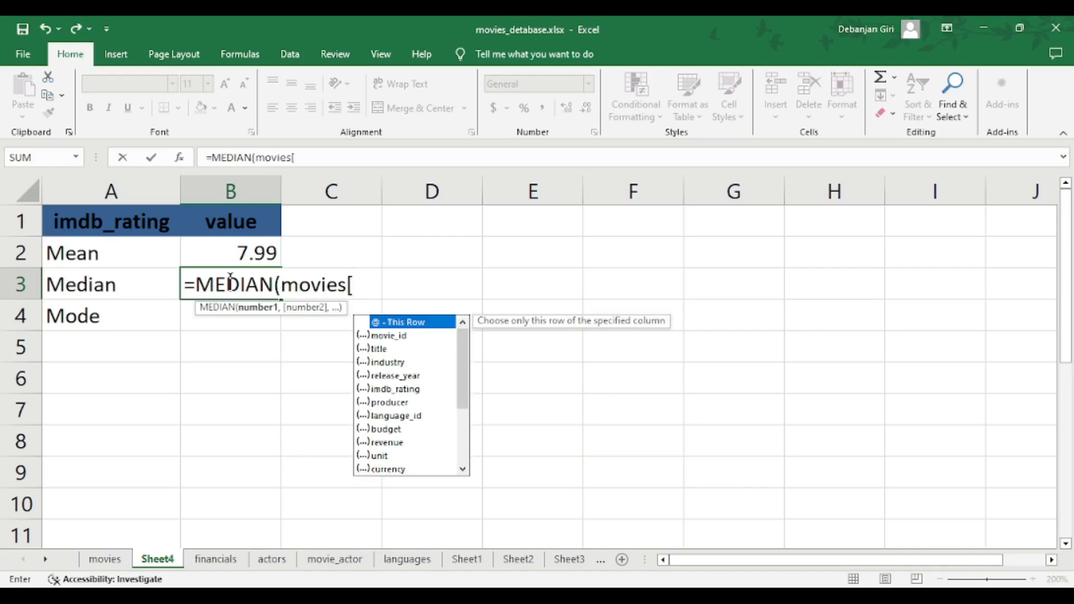
click(392, 390)
double_click(392, 390)
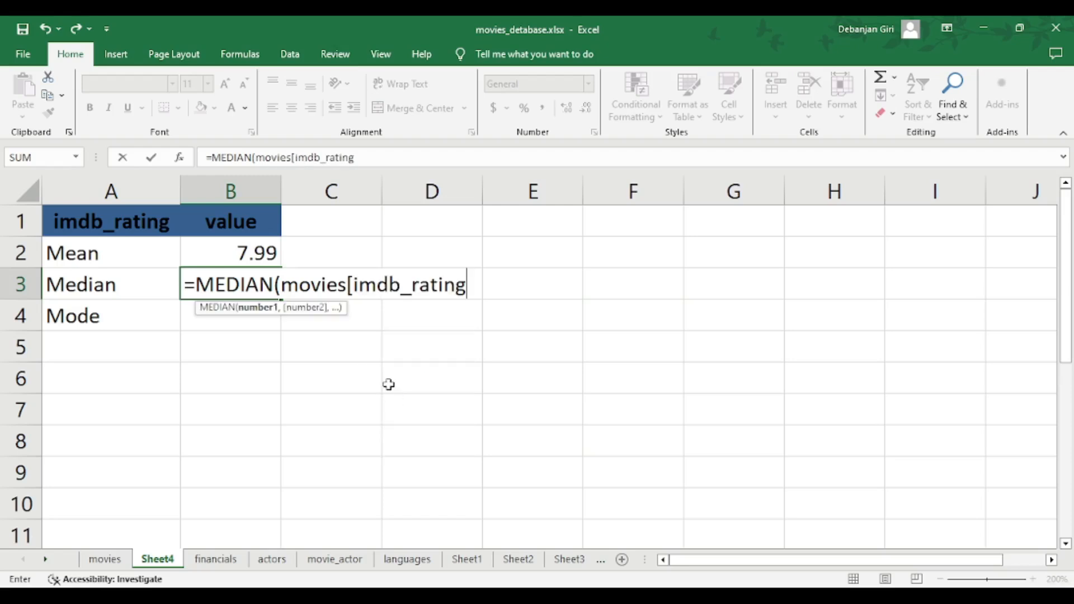
text(]))
key(Return)
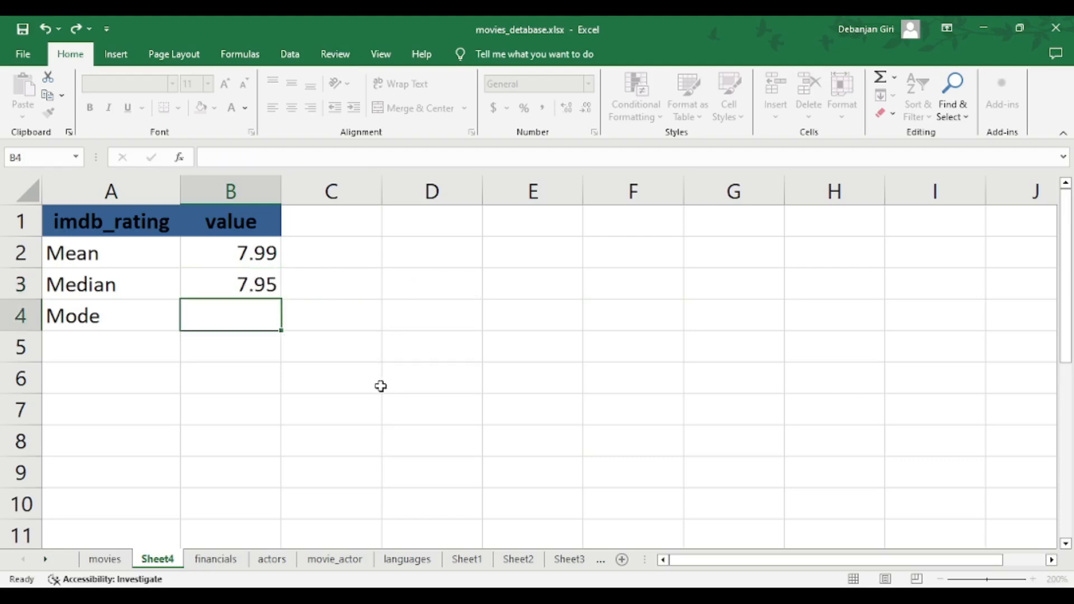
click(238, 281)
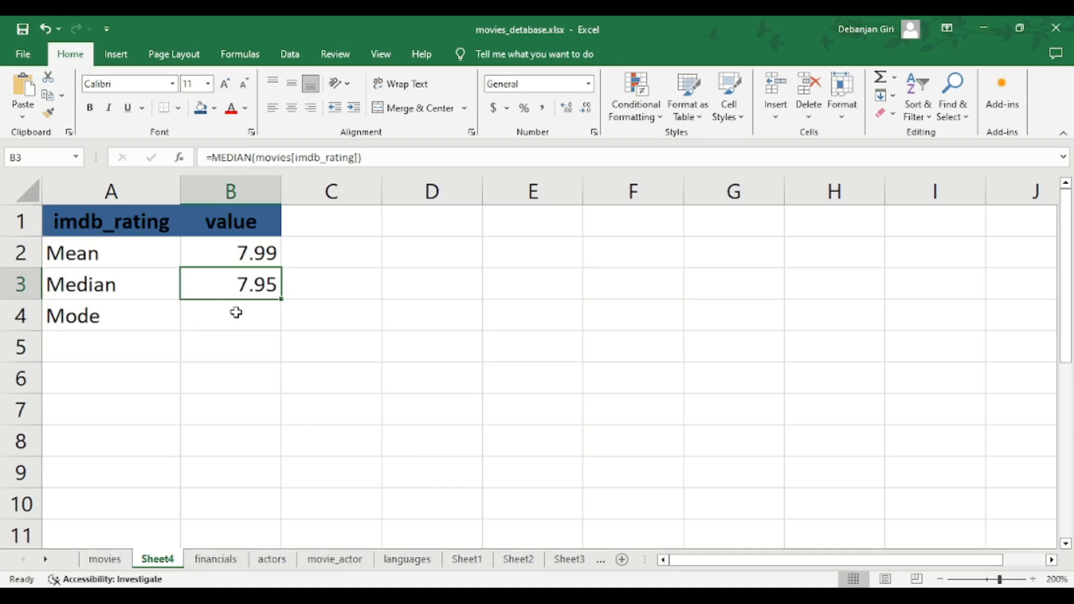
- Calculate the mode of the ratings in B4 with the formula =MODE(movies[imdb_rating])
click(240, 313)
text(=)
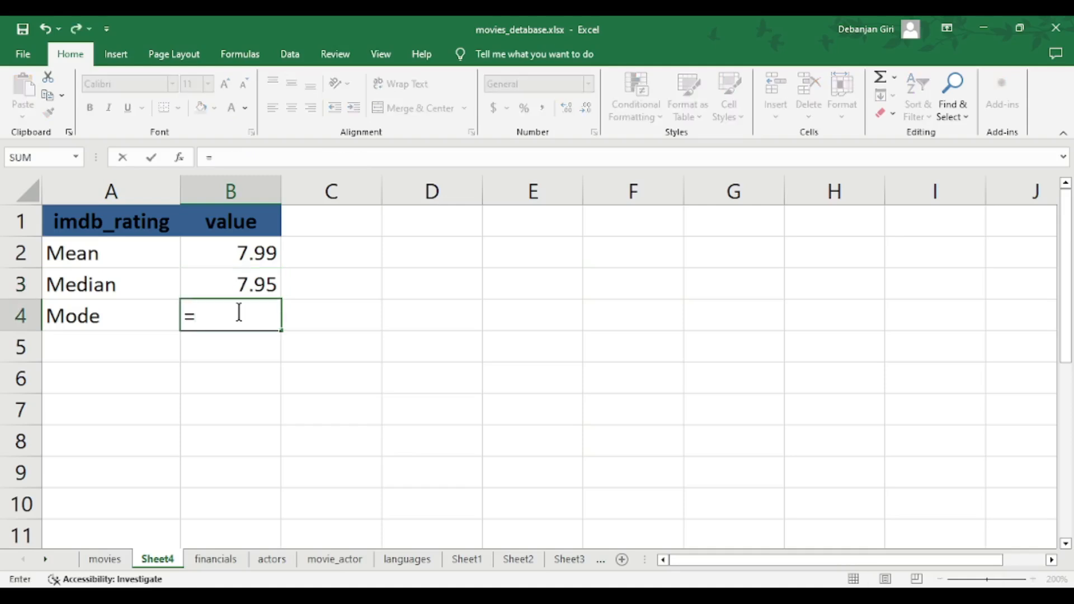
text(mod)
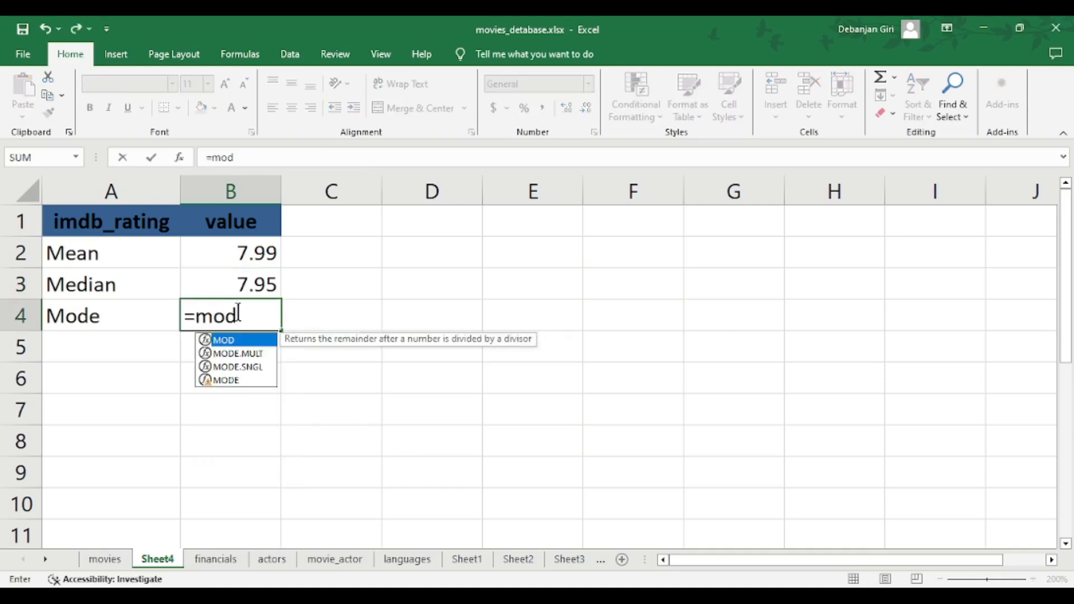
key(Down)
key(Down)
key(Down)
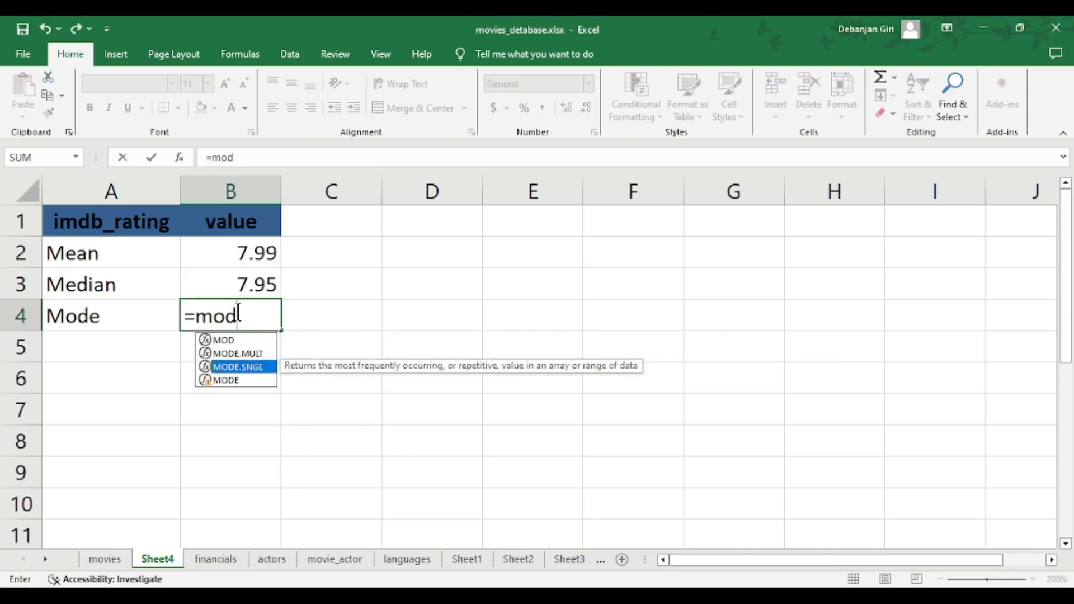
key(Tab)
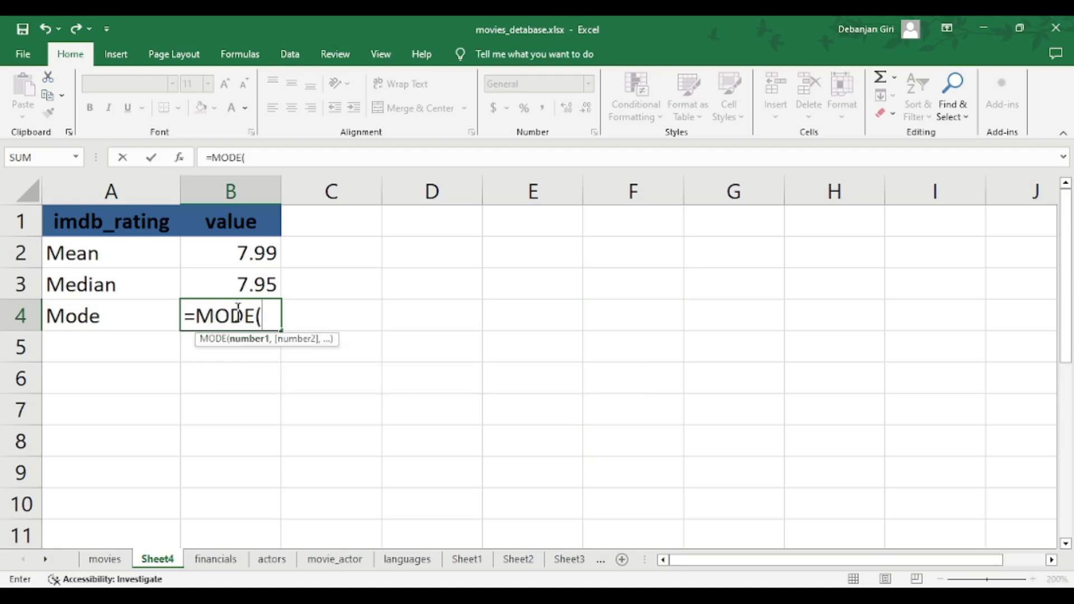
text(mov)
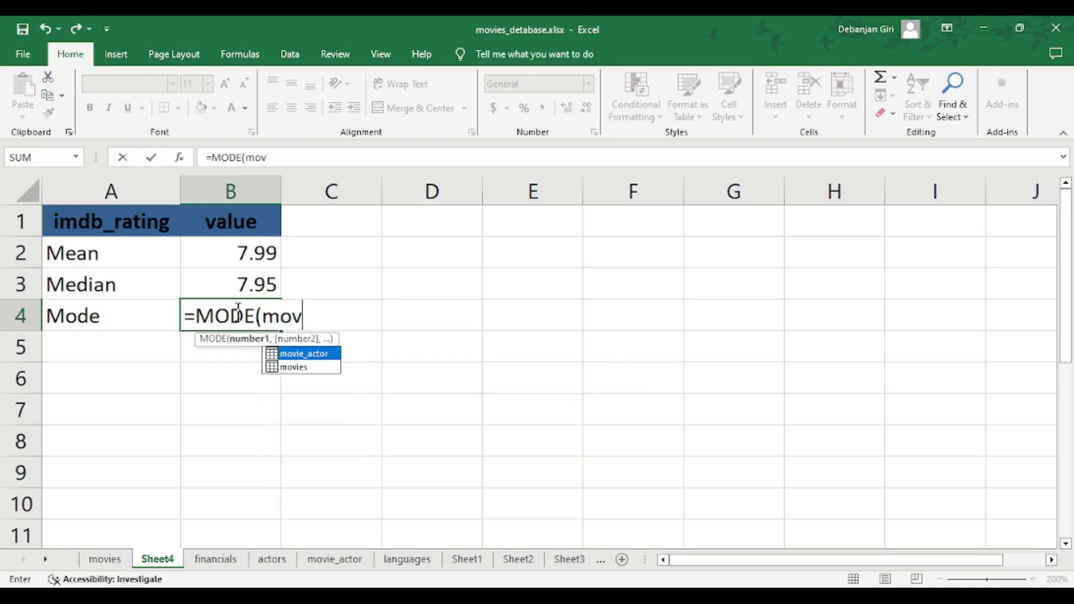
key(Down)
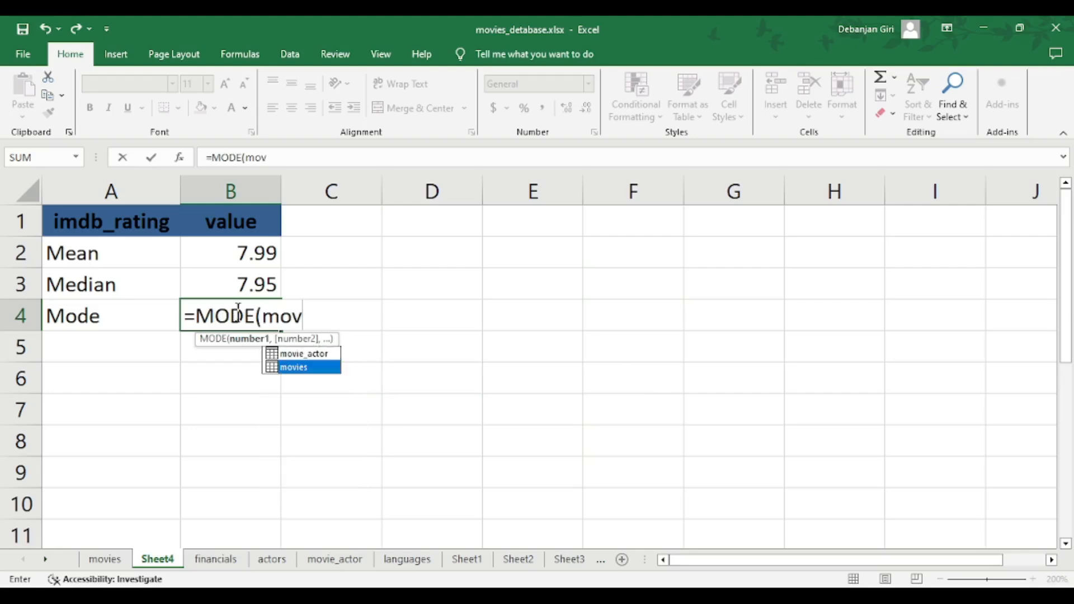
key(Tab)
text([)
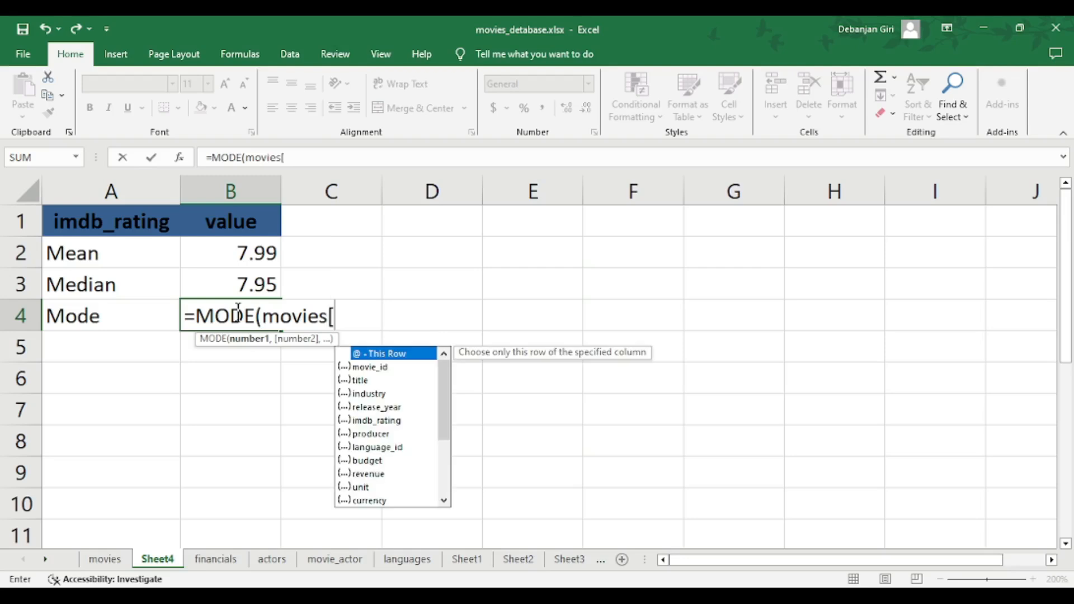
key(Down)
key(Down)
key(Down)
key(Down)
key(Down)
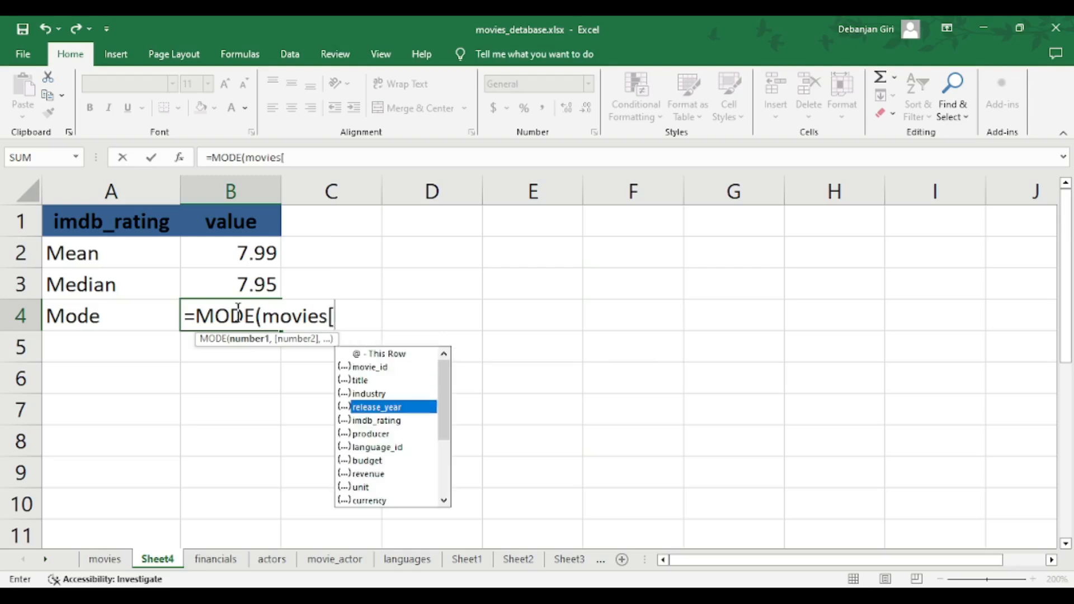
key(Tab)
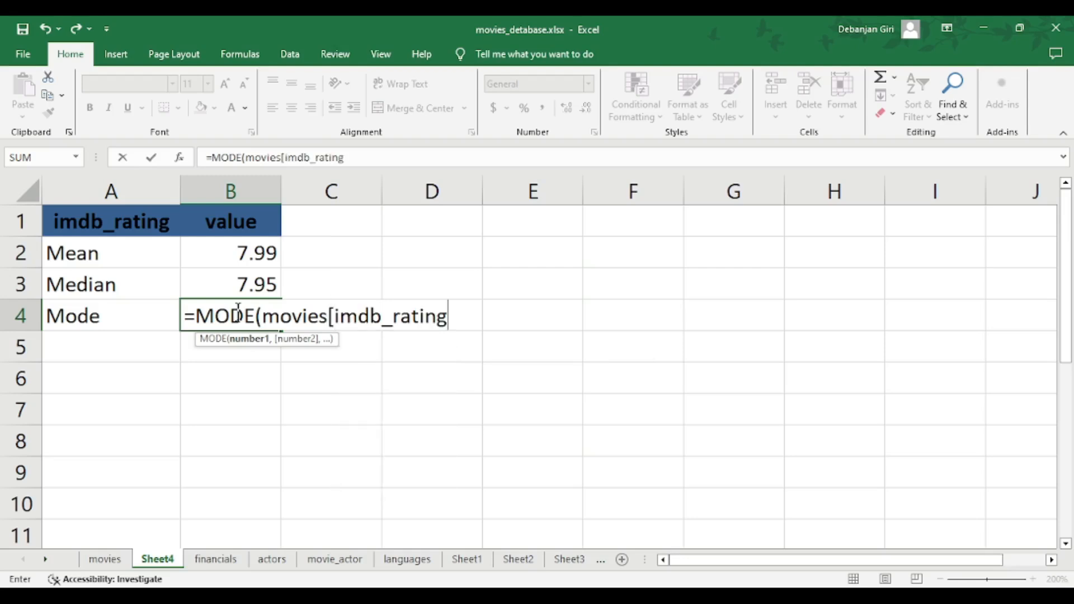
text(]))
key(Return)
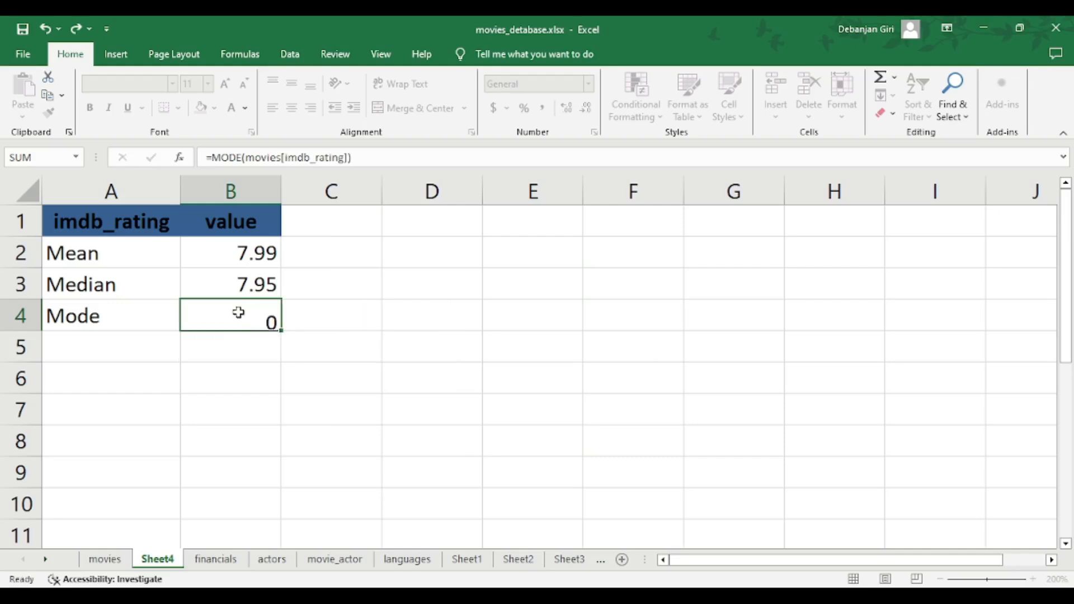
- Sort the movies sheet's table by imdb_rating from smallest to largest
click(236, 311)
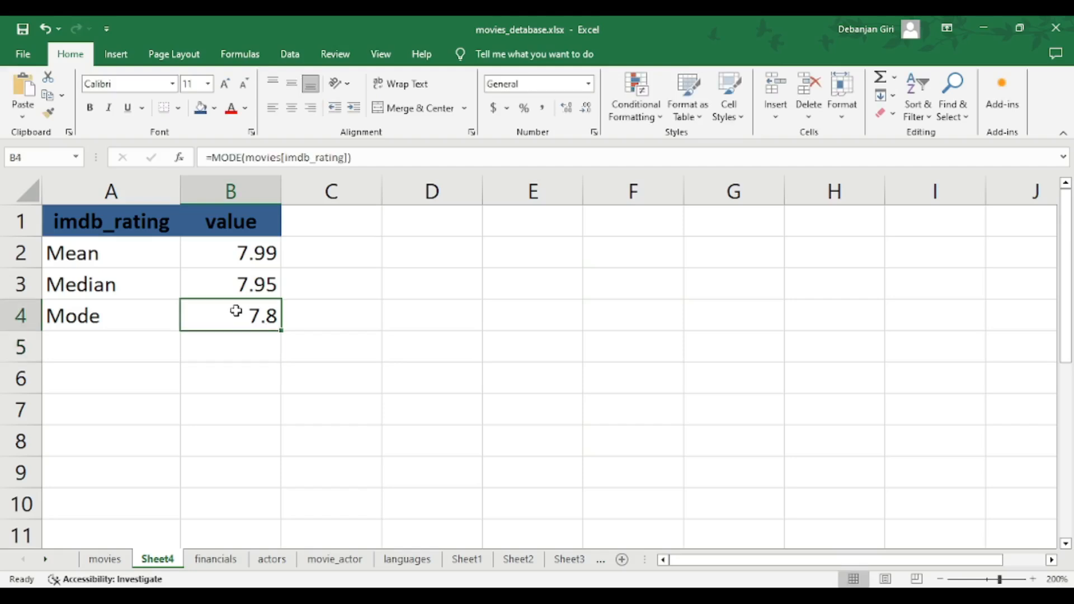
click(93, 562)
scroll(532, 488, up, 11)
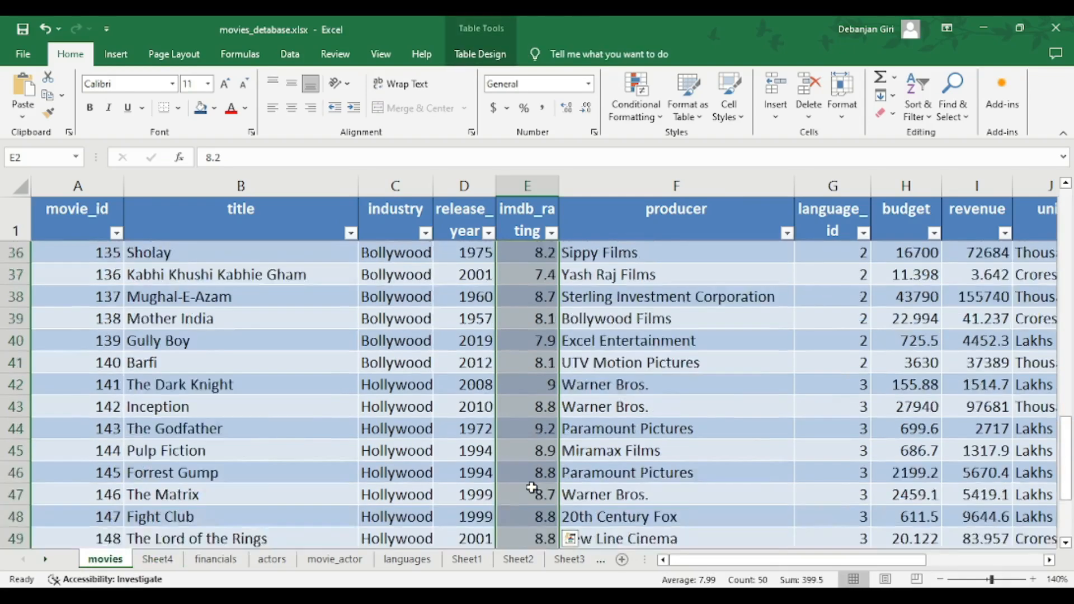
scroll(531, 488, up, 3)
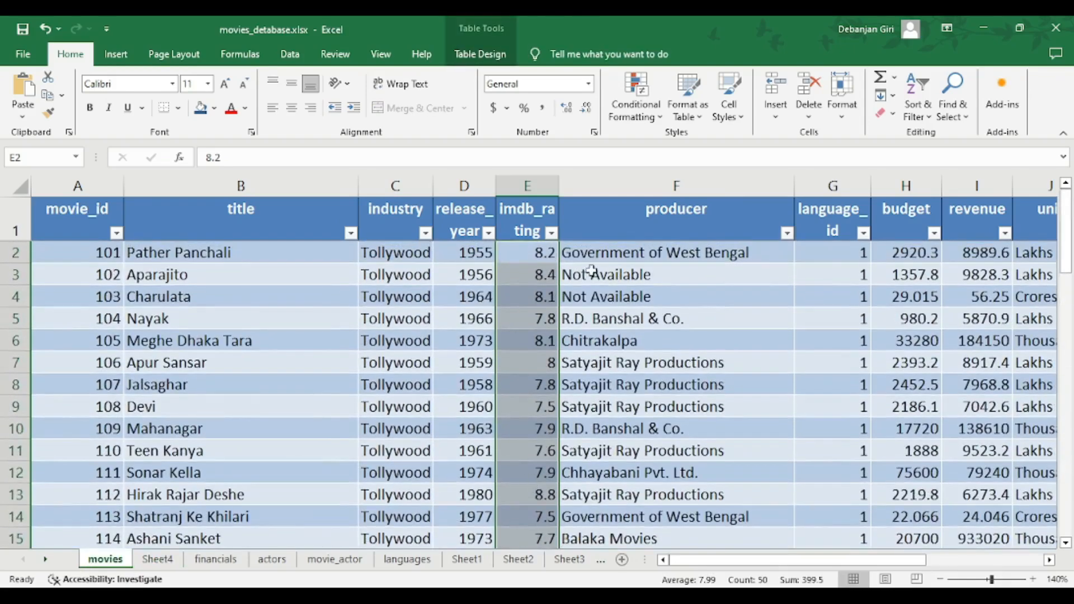
click(921, 114)
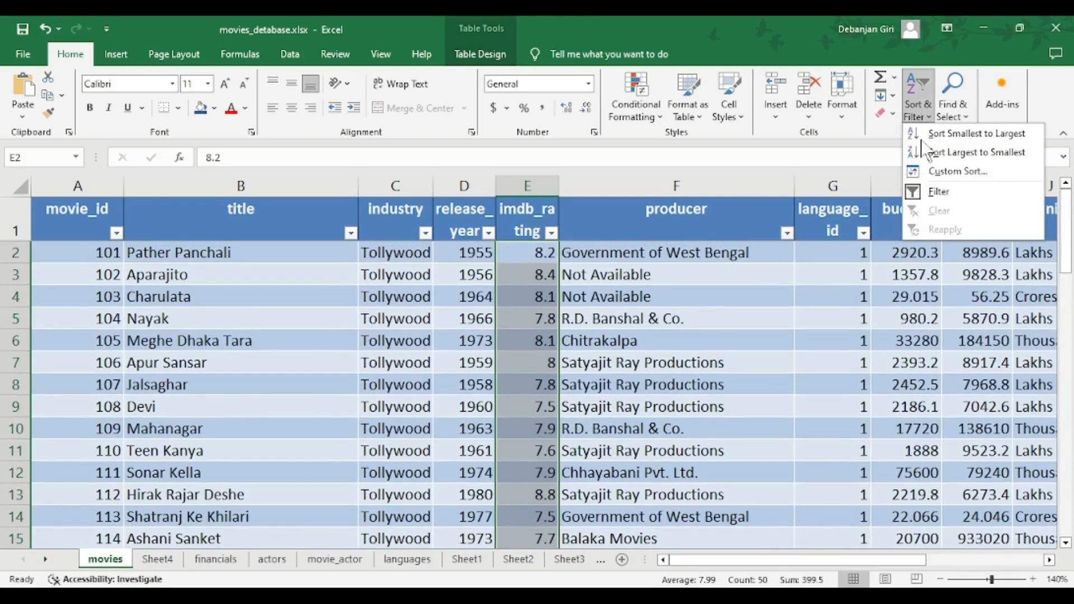
click(958, 134)
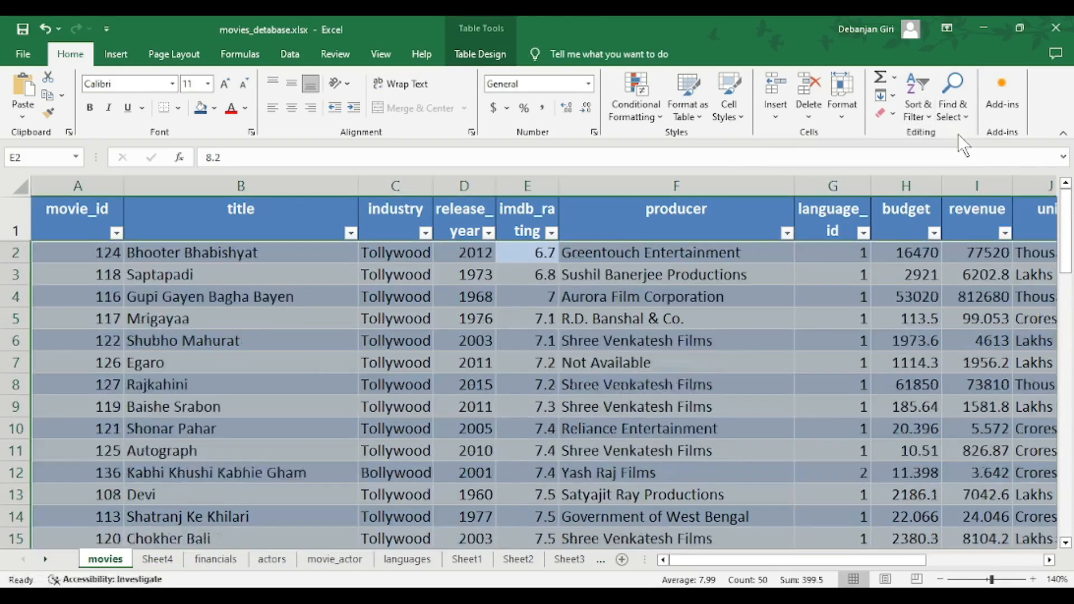
- Select the run of 7.8 ratings in E18:E23 of the sorted imdb_rating column to check how often the mode occurs
click(529, 335)
scroll(528, 335, down, 5)
scroll(541, 350, up, 1)
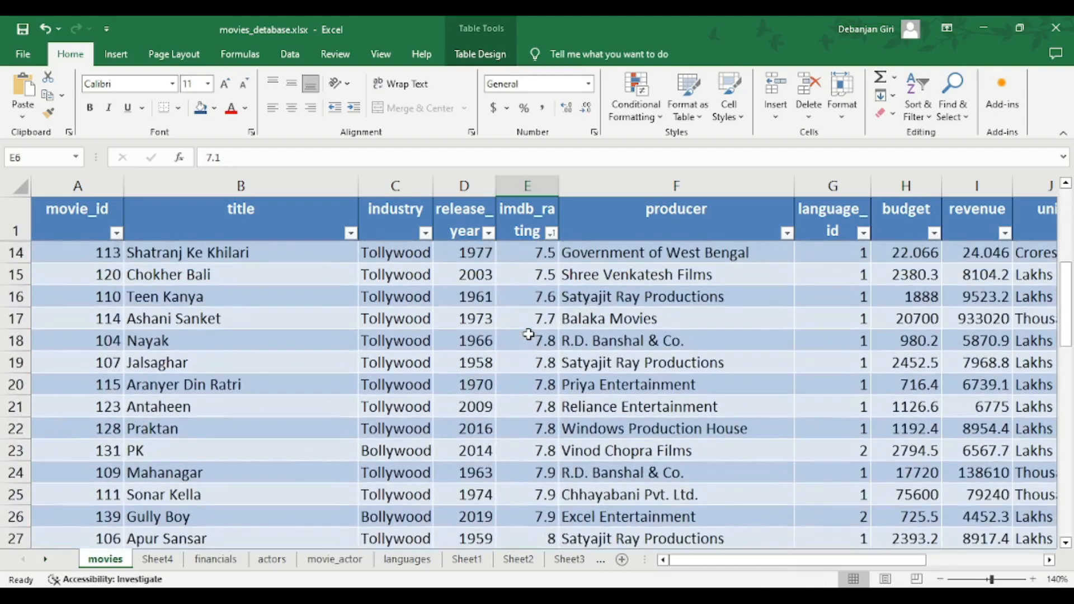
drag(540, 350, 535, 450)
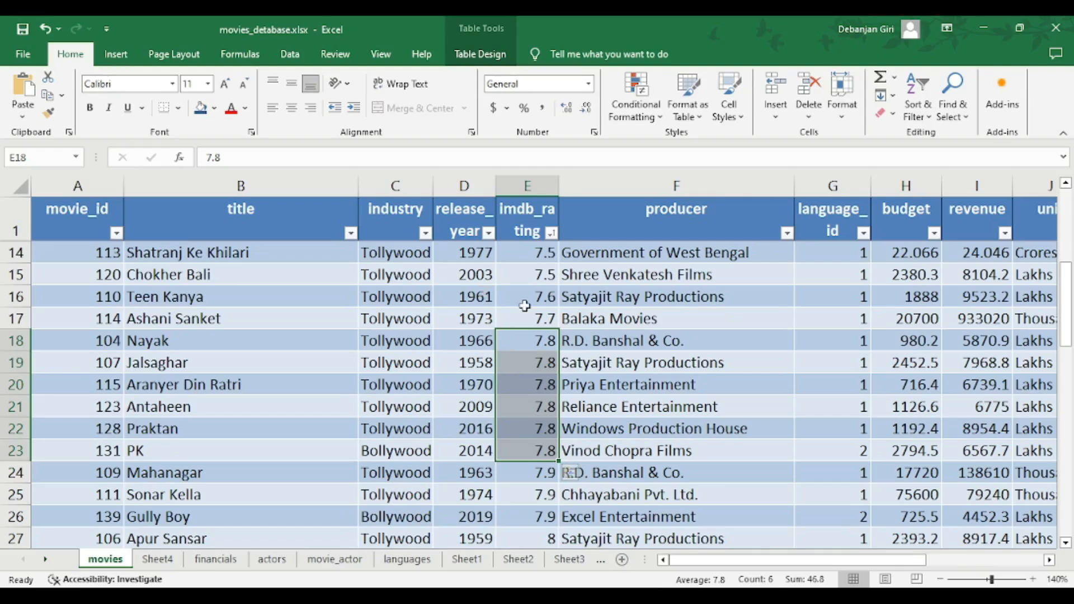
scroll(544, 371, down, 2)
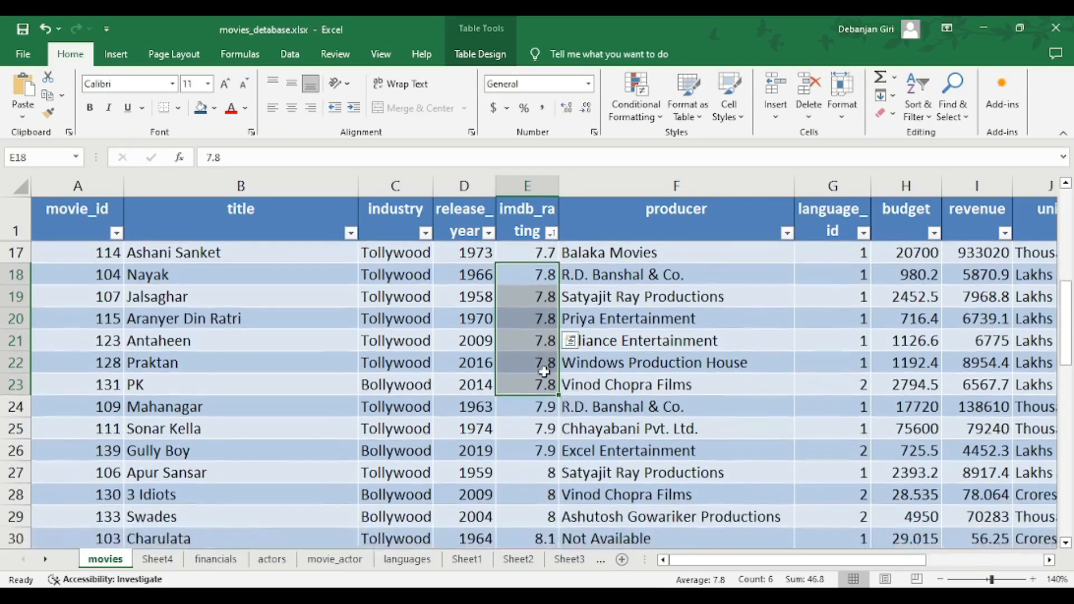
scroll(544, 370, up, 2)
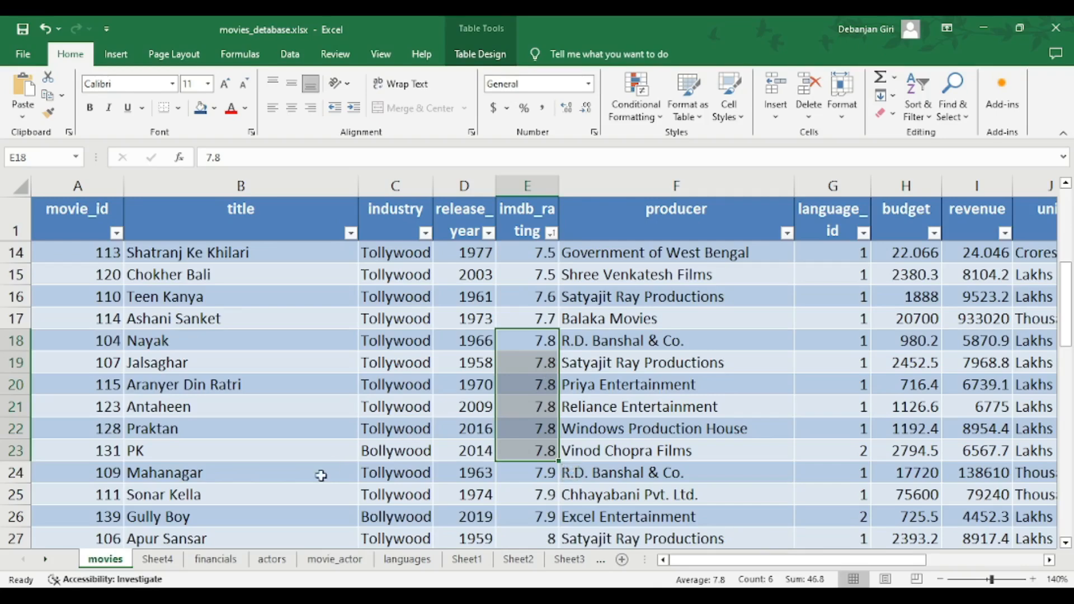
- Apply All Borders to the summary table A1:B4 on Sheet4
click(160, 559)
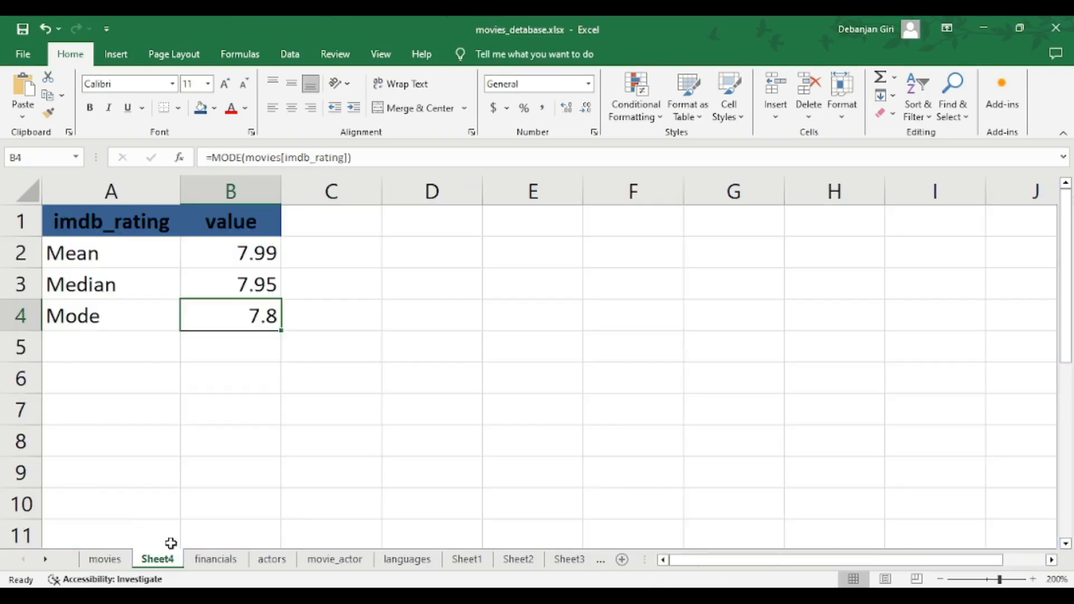
click(221, 369)
drag(119, 210, 231, 312)
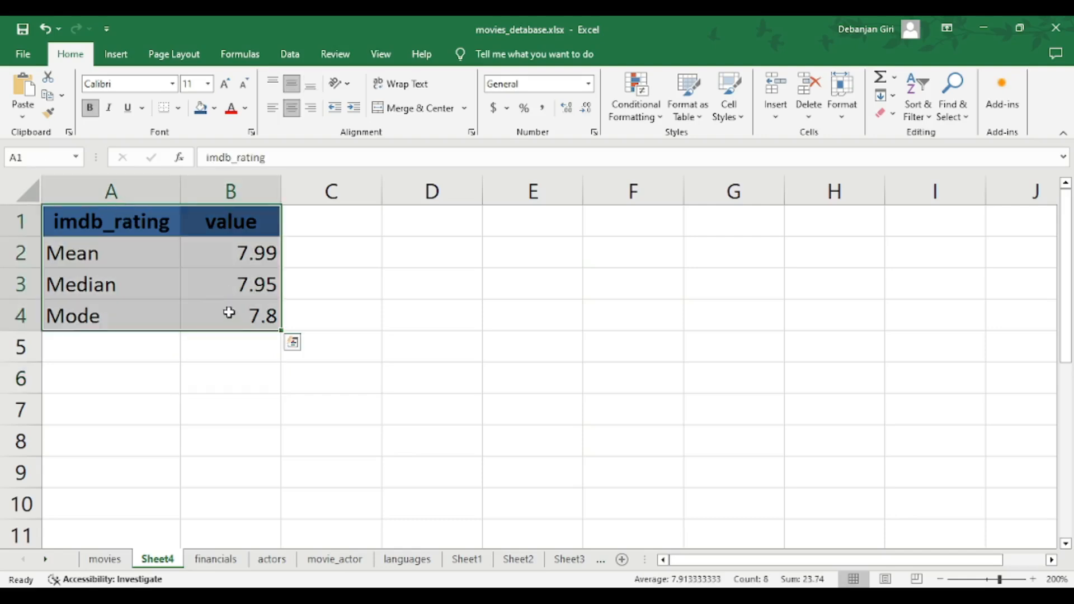
click(179, 109)
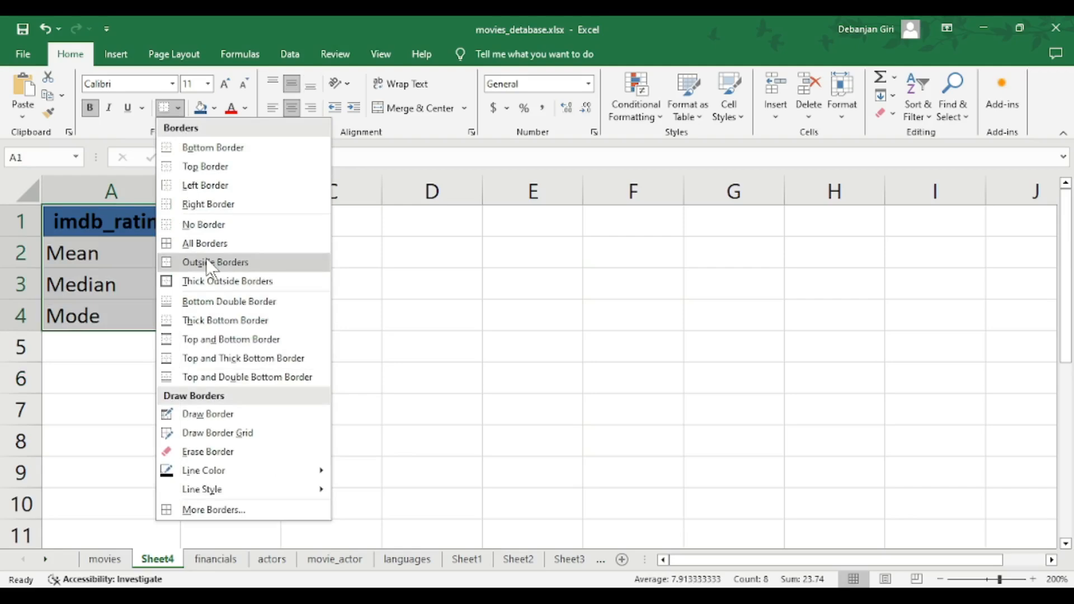
click(205, 244)
click(387, 279)
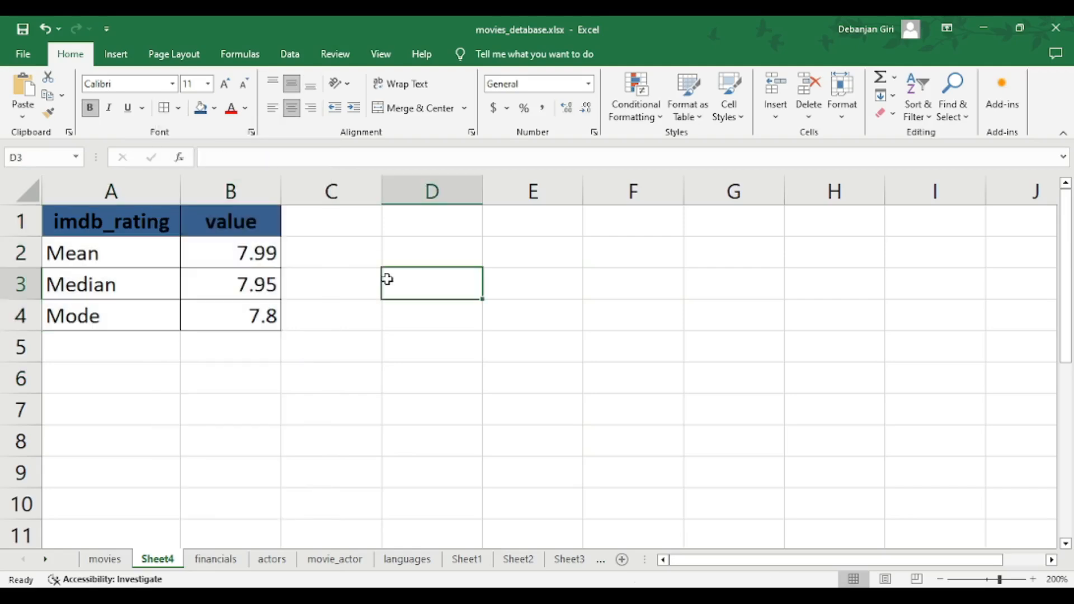